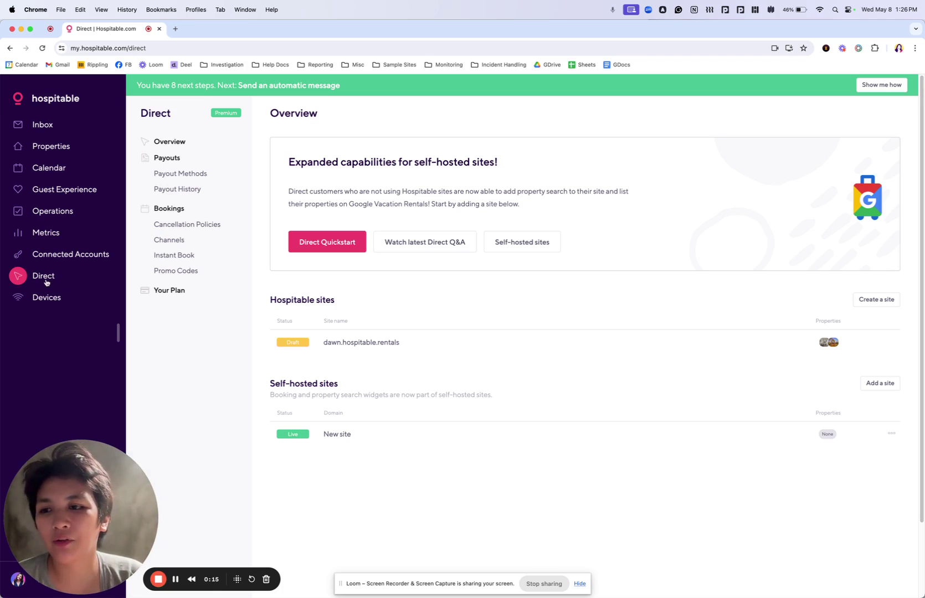
# - Open Direct Channels and read why Cozy house in the neighborhood and Cozy Tiny Home aren't eligible
pyautogui.click(176, 241)
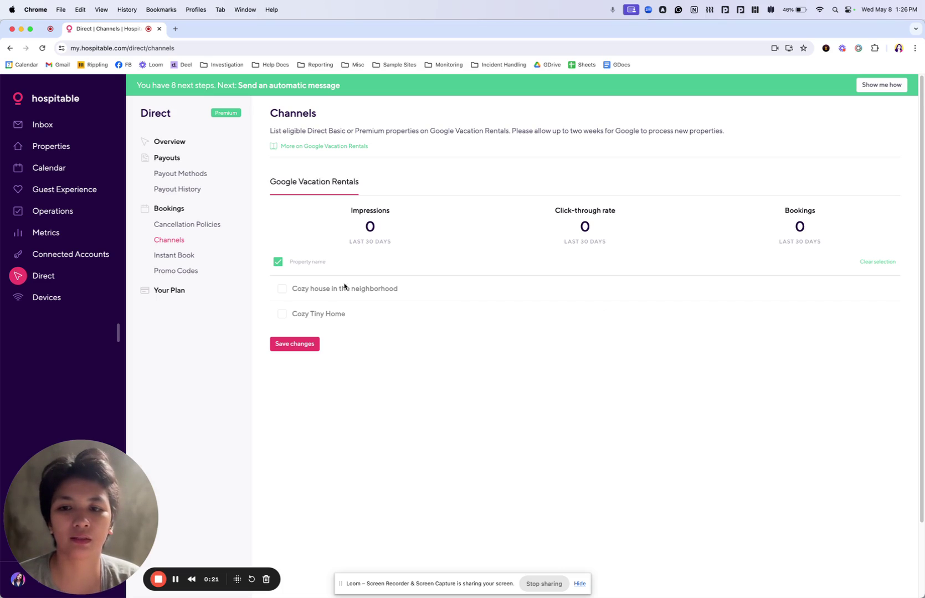
pyautogui.moveTo(301, 295)
pyautogui.moveTo(366, 299)
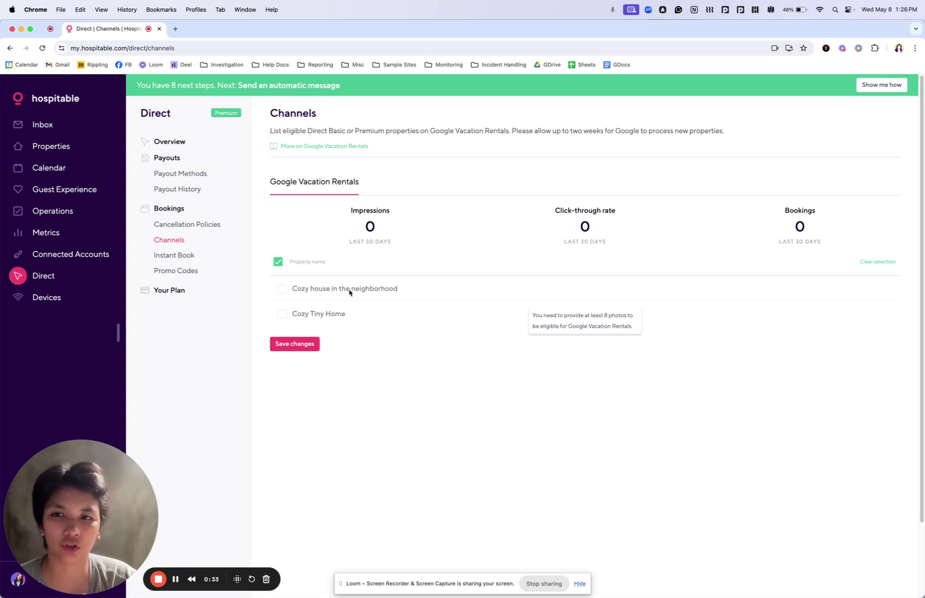
# - Open the Google Vacation Rentals help article and highlight its listing requirements, including 8 high-resolution photos
pyautogui.rightClick(306, 146)
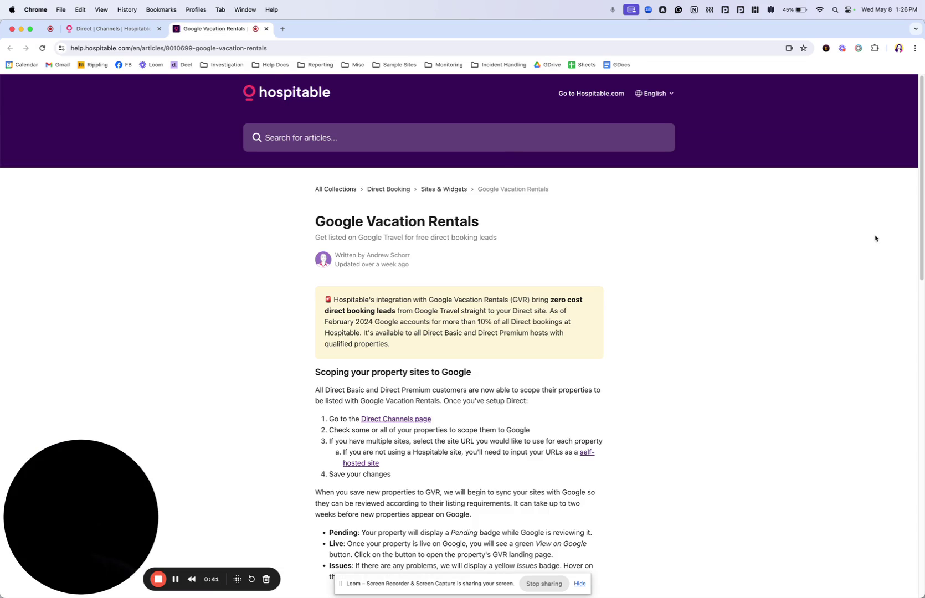
pyautogui.scroll(-10, 921, 175)
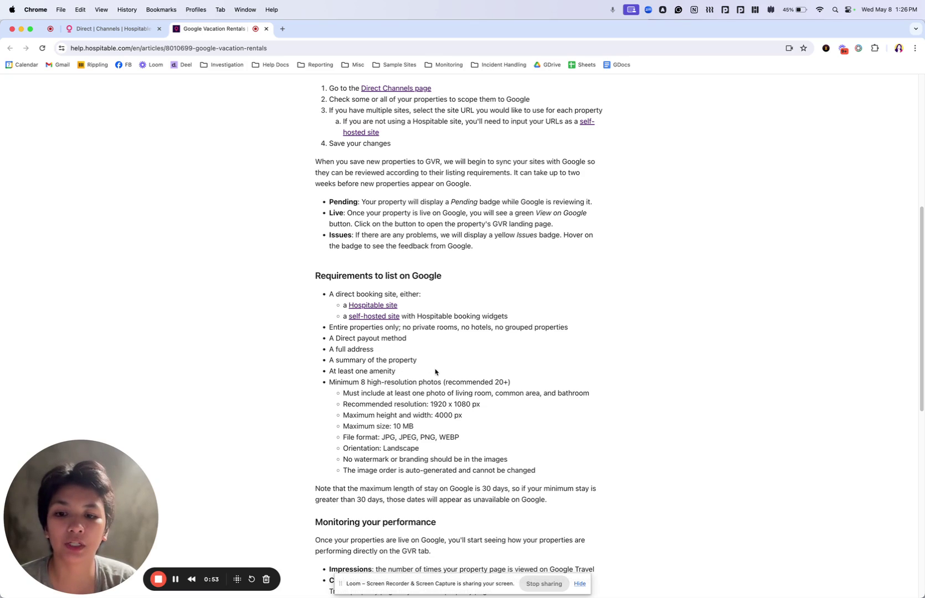
pyautogui.moveTo(333, 347); pyautogui.dragTo(544, 472)
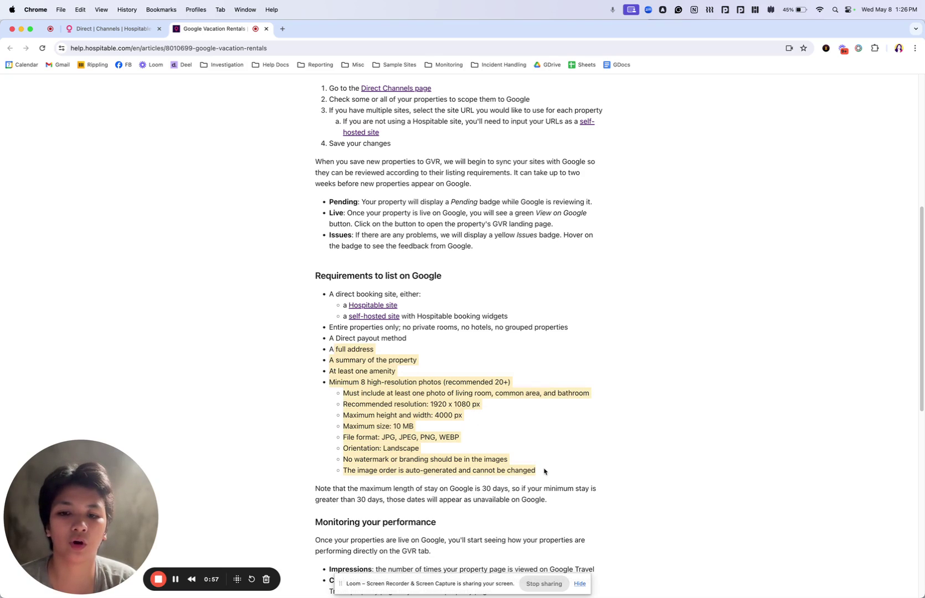
pyautogui.click(460, 389)
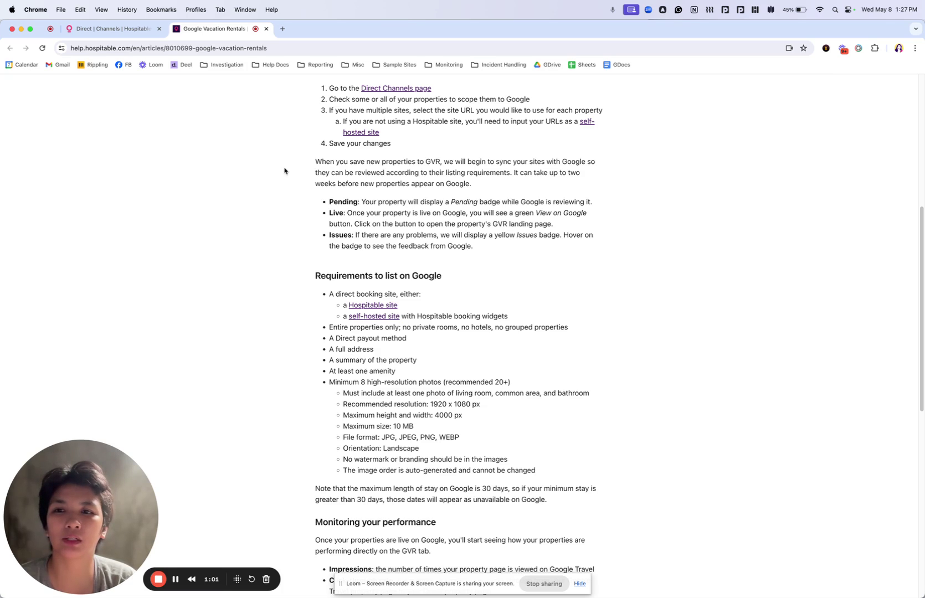
# - Return to Direct Channels and review both properties' photo and address requirements
pyautogui.click(108, 29)
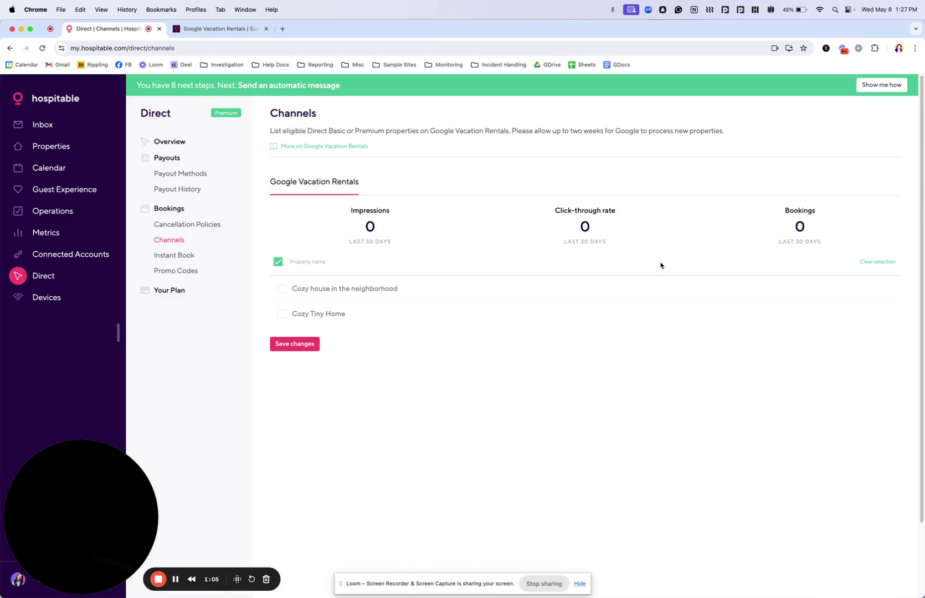
pyautogui.moveTo(392, 307)
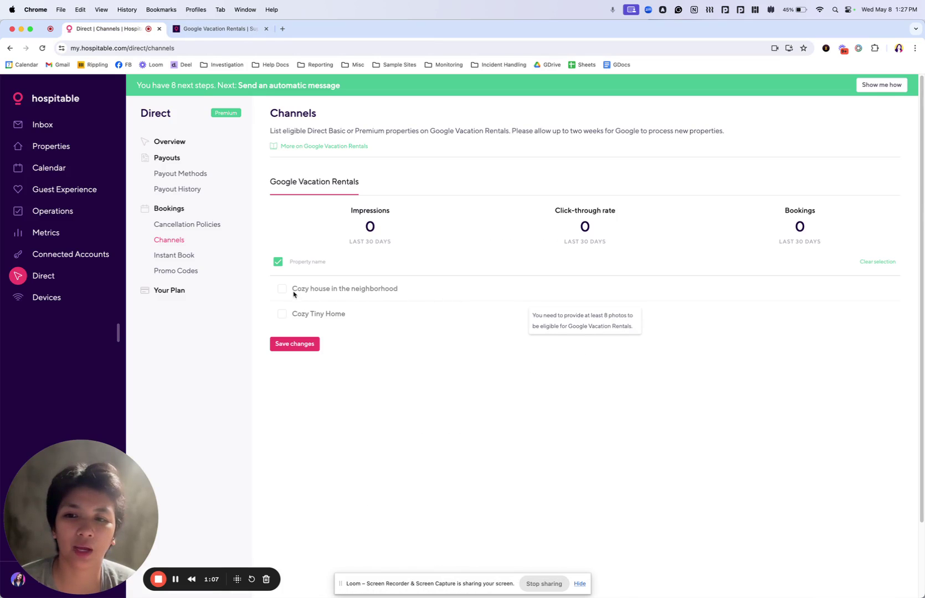
pyautogui.moveTo(340, 321)
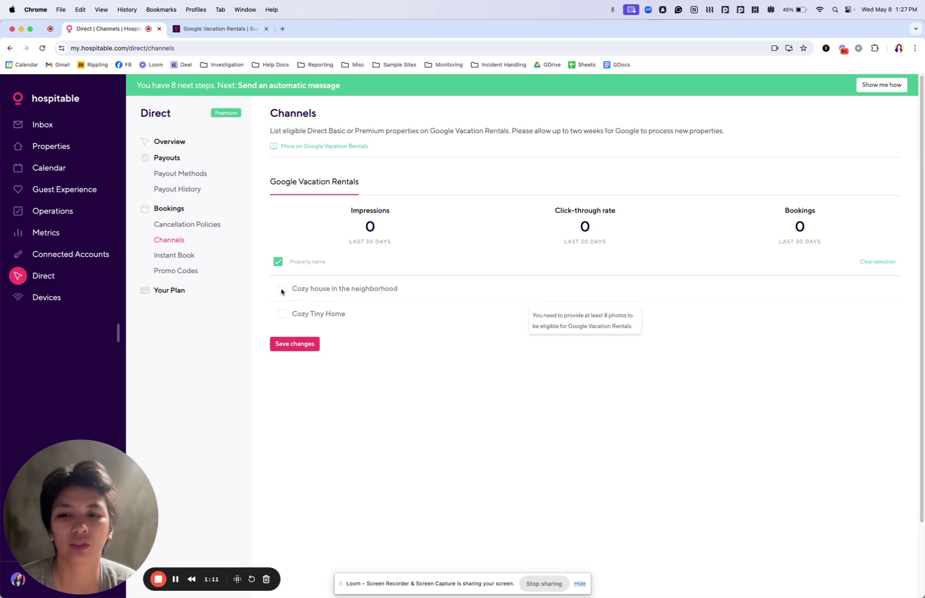
pyautogui.moveTo(476, 299)
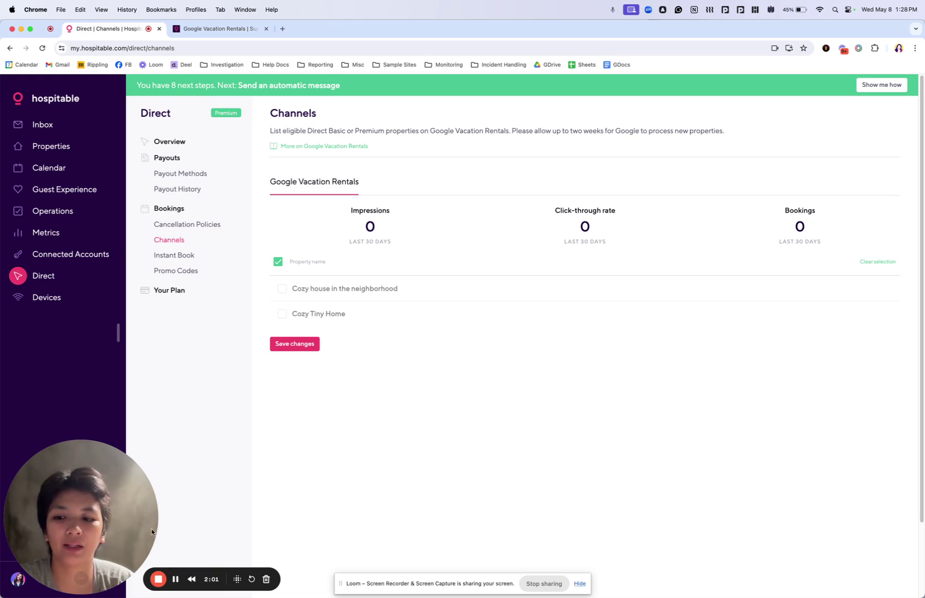
# - Switch to the Hospitable tab where ten properties are live on Google Vacation Rentals
pyautogui.click(176, 578)
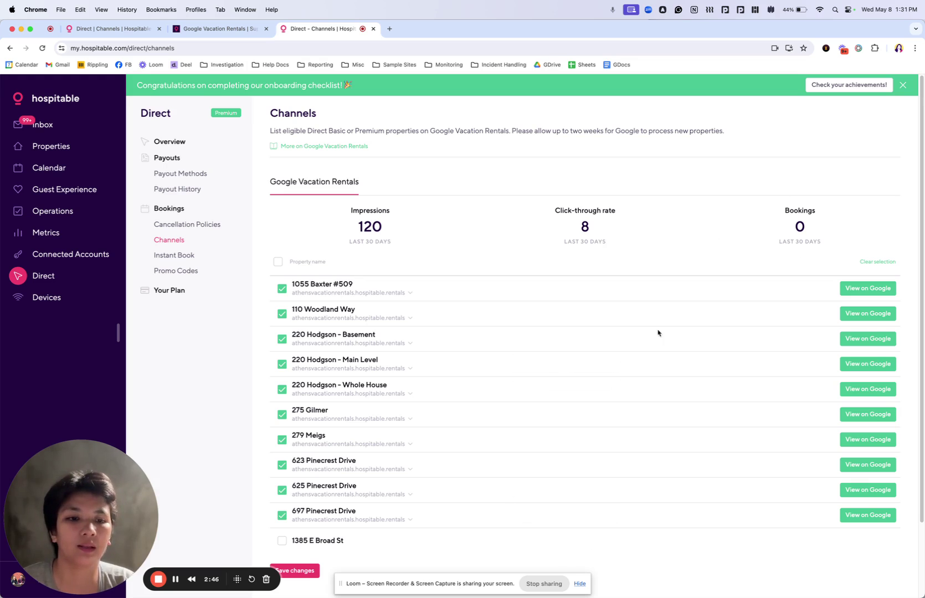
# - Open 110 Woodland Way's live listing on Google Travel and look it over
pyautogui.click(863, 317)
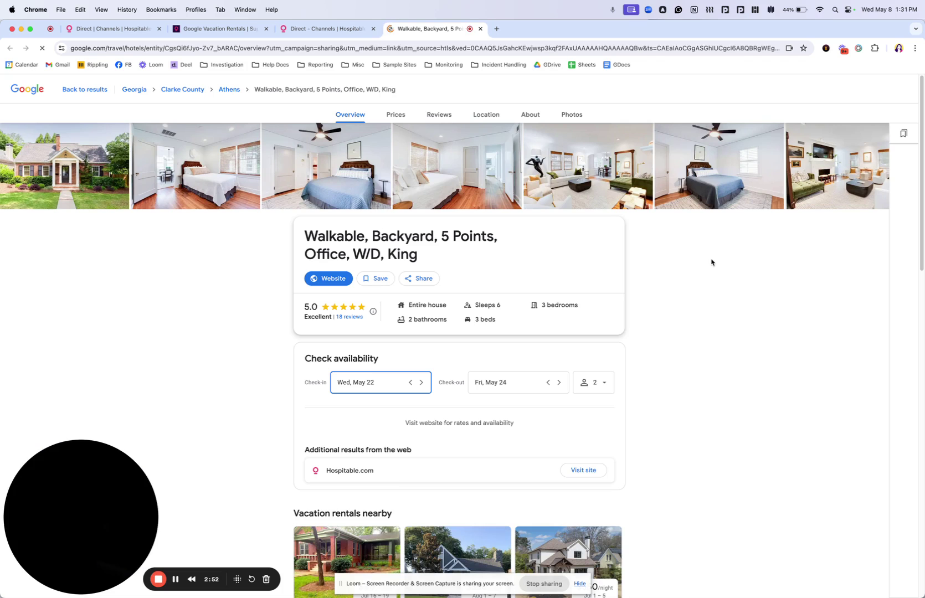
pyautogui.moveTo(911, 172)
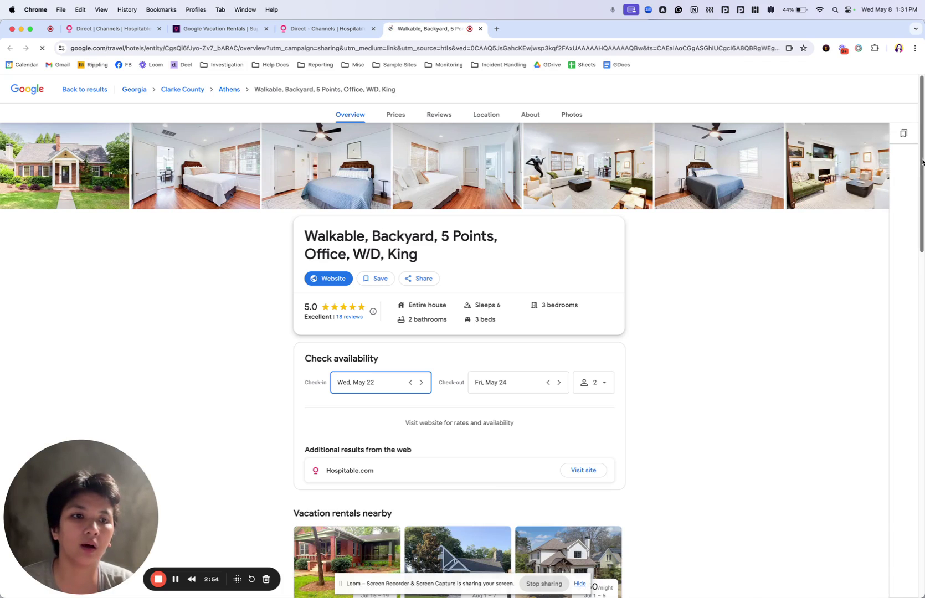
pyautogui.scroll(-5, 459, 360)
pyautogui.scroll(-5, 460, 359)
pyautogui.scroll(10, 459, 360)
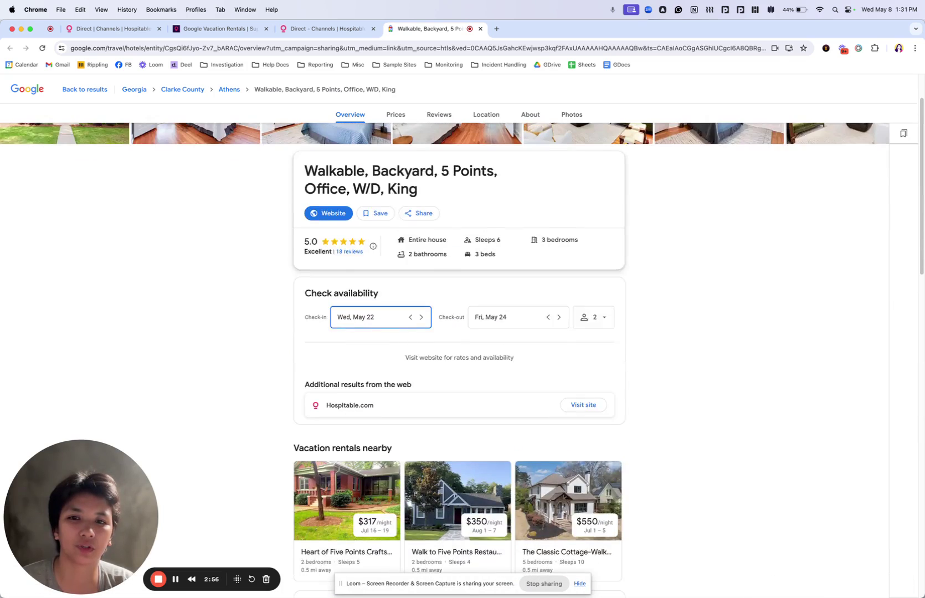
# - Duplicate the listing tab and browse Athens stays for May 22–24, 2 guests
pyautogui.rightClick(406, 29)
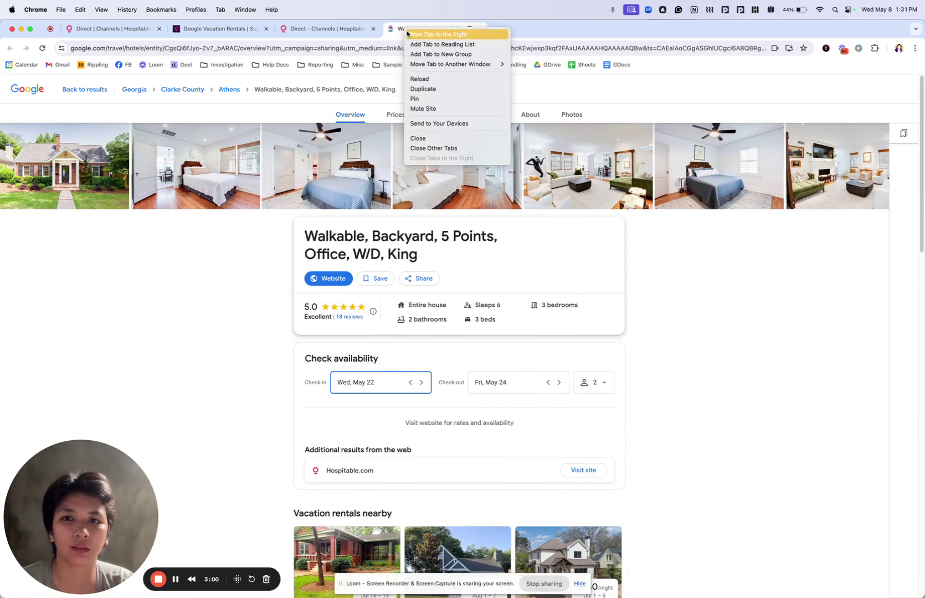
pyautogui.click(430, 89)
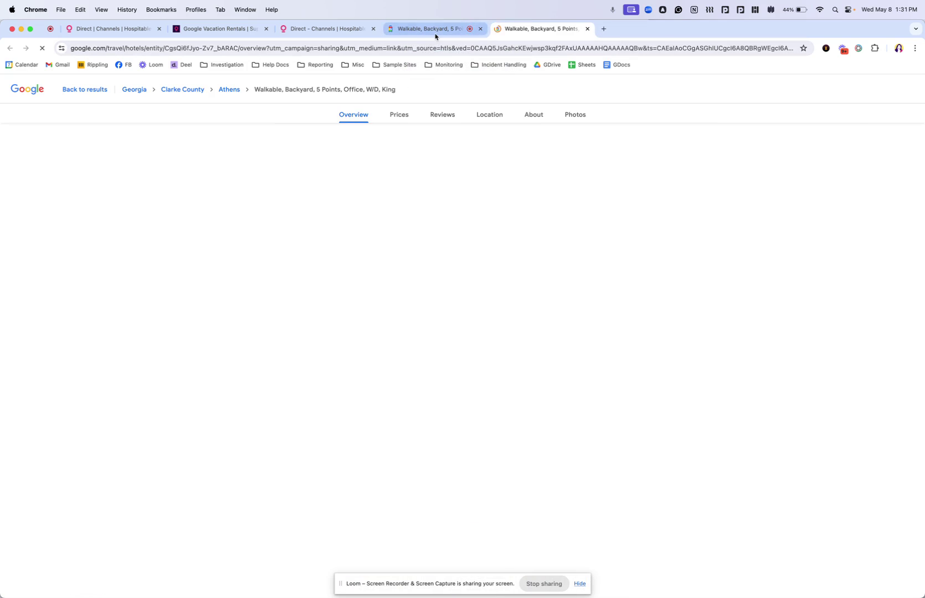
pyautogui.click(225, 90)
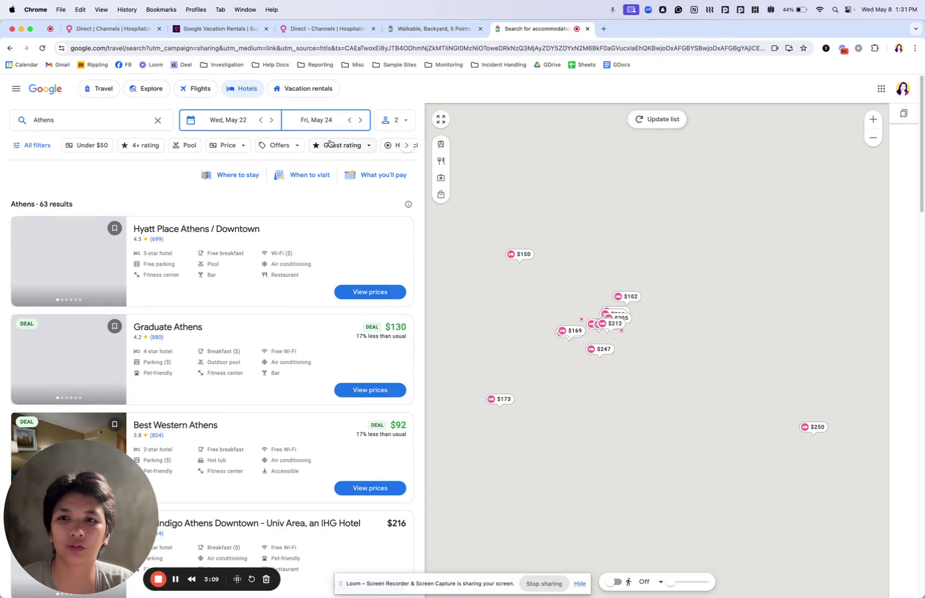
# - Show Athens vacation rentals instead of hotels and filter the property type to Houses
pyautogui.click(314, 89)
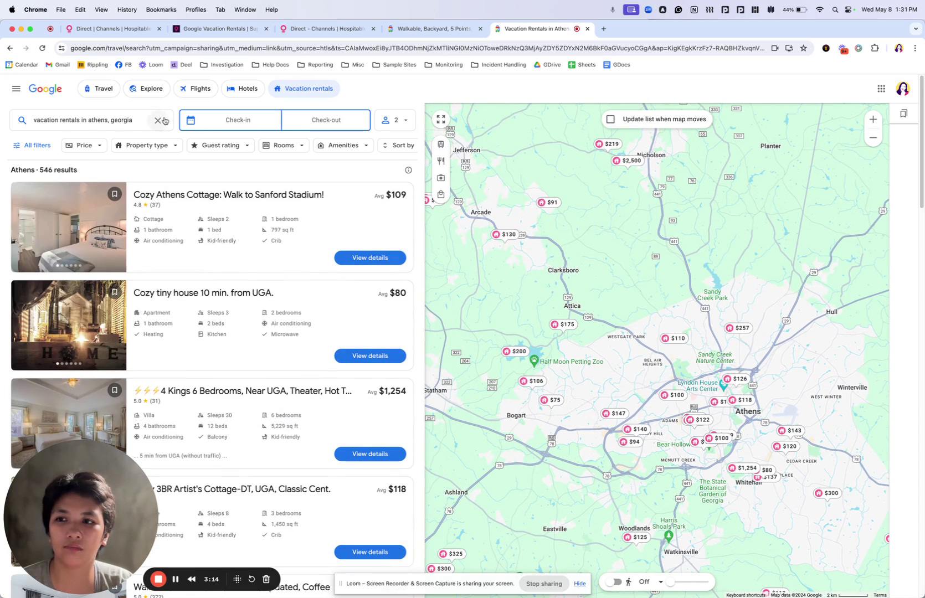
pyautogui.click(402, 34)
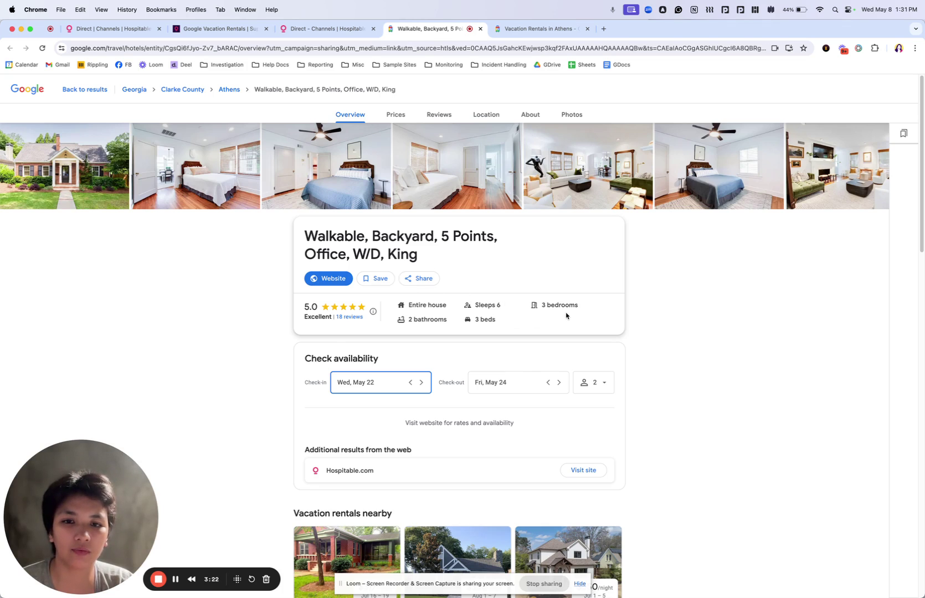
pyautogui.click(537, 28)
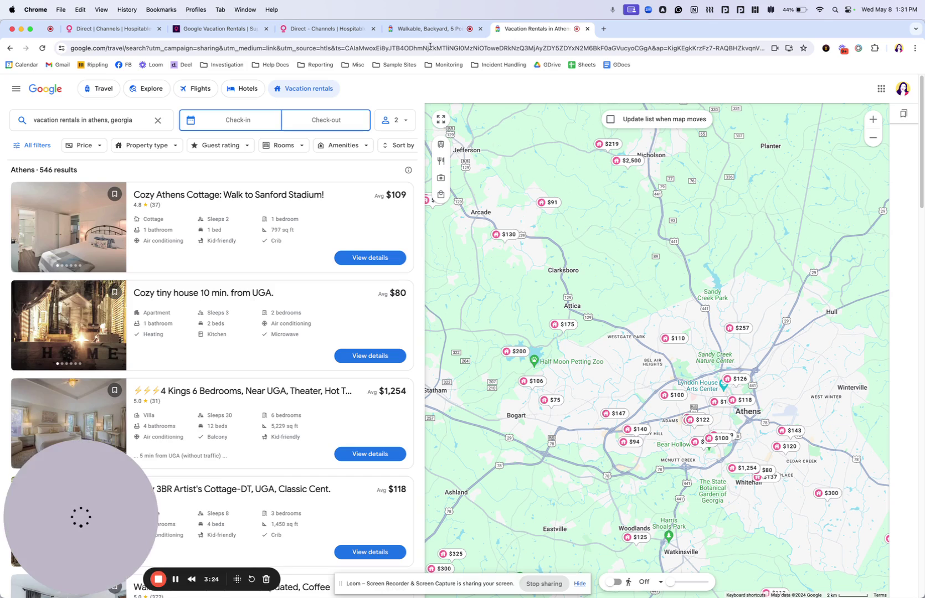
pyautogui.click(161, 147)
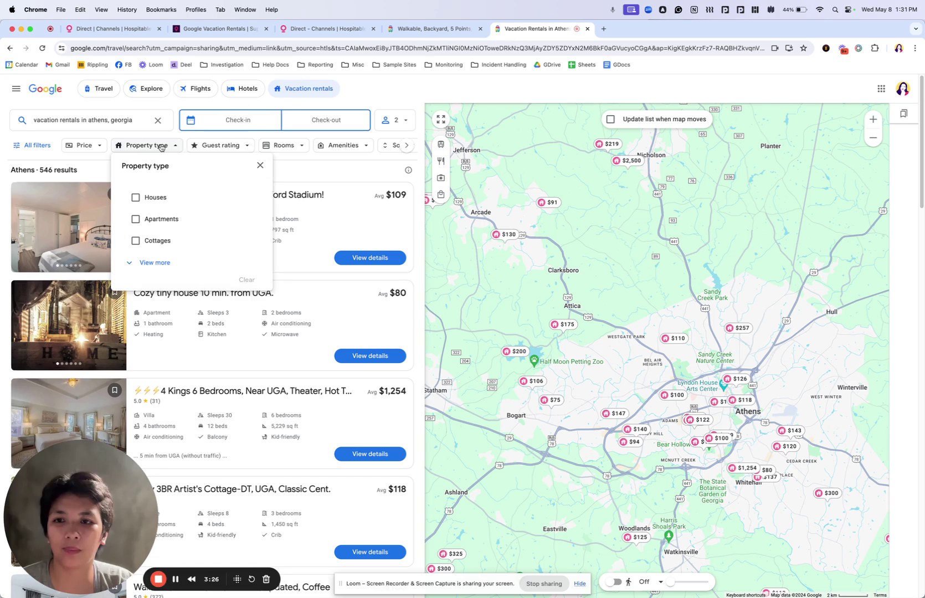
pyautogui.click(161, 147)
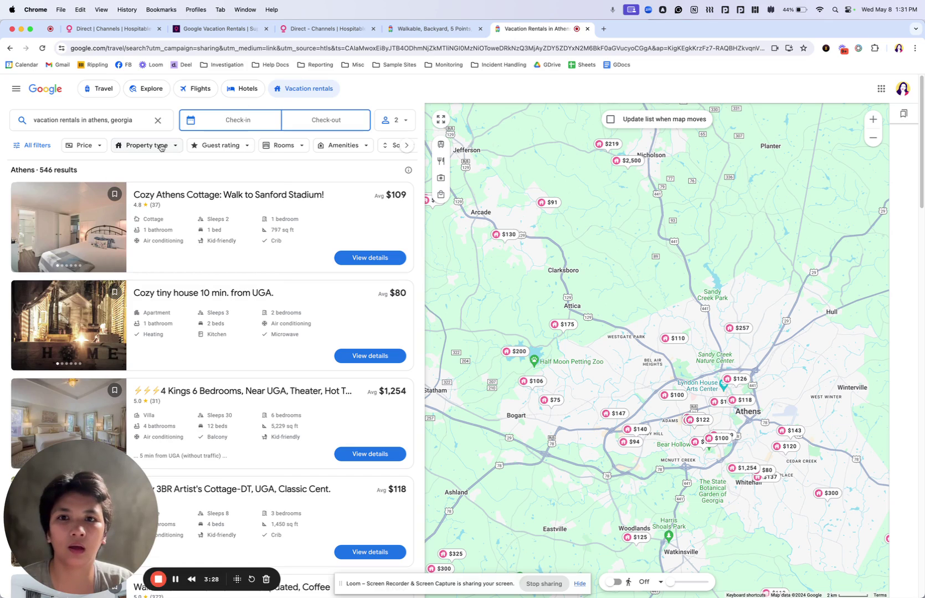
pyautogui.click(161, 147)
pyautogui.click(159, 197)
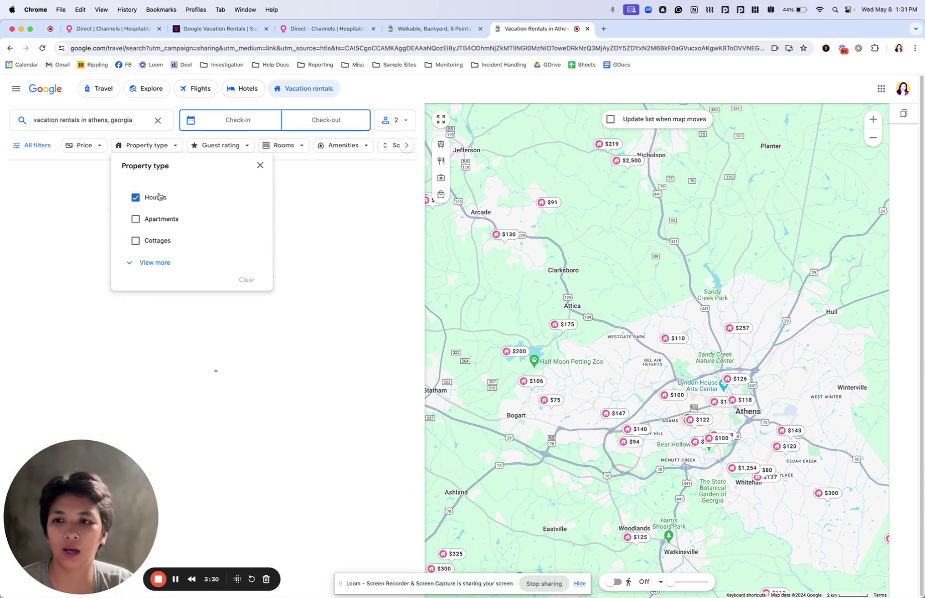
pyautogui.click(259, 165)
# - Set the guest count to 6 and scroll through the 247 house results
pyautogui.click(390, 121)
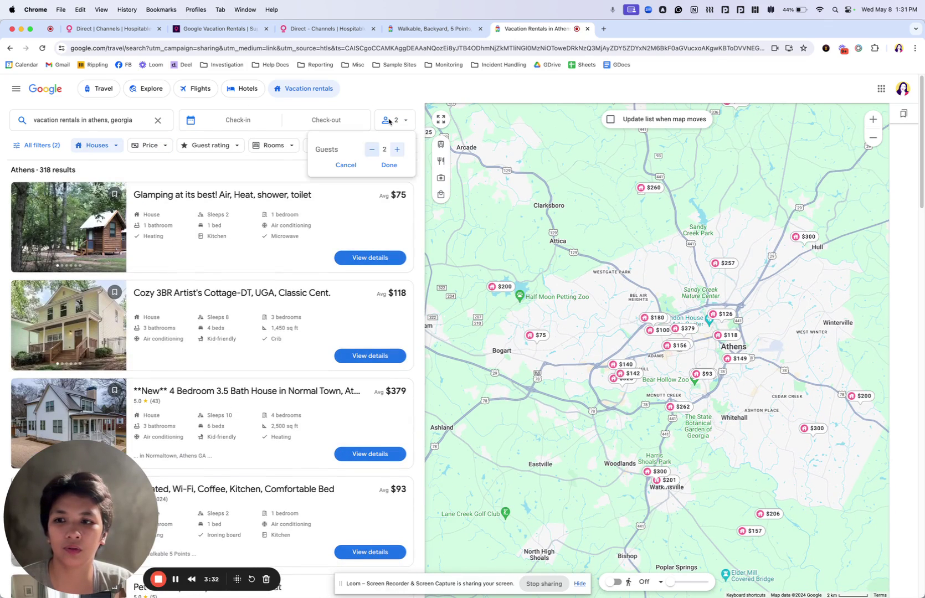
pyautogui.click(399, 150)
pyautogui.click(398, 149)
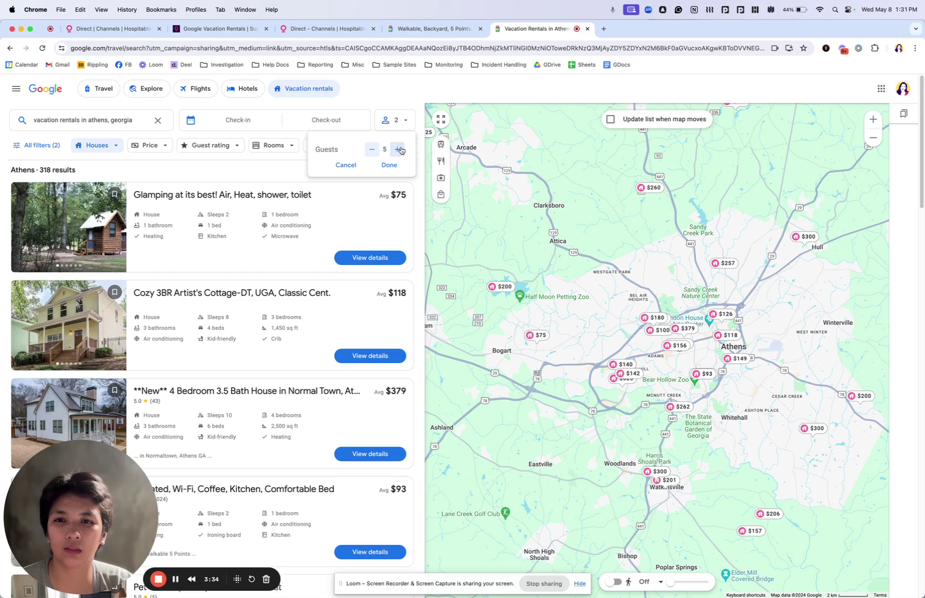
pyautogui.click(399, 149)
pyautogui.click(392, 165)
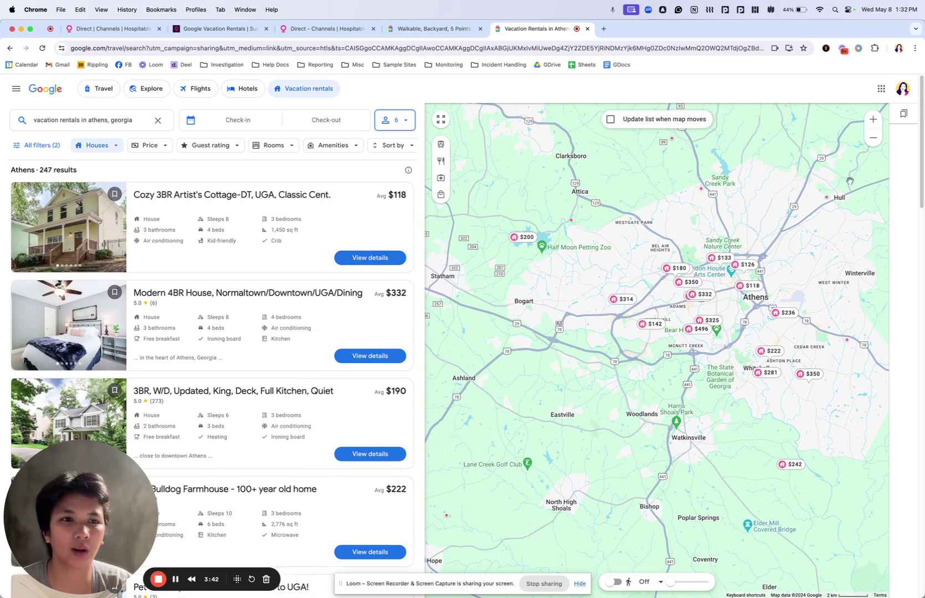
pyautogui.moveTo(913, 150)
pyautogui.moveTo(920, 155); pyautogui.dragTo(922, 418)
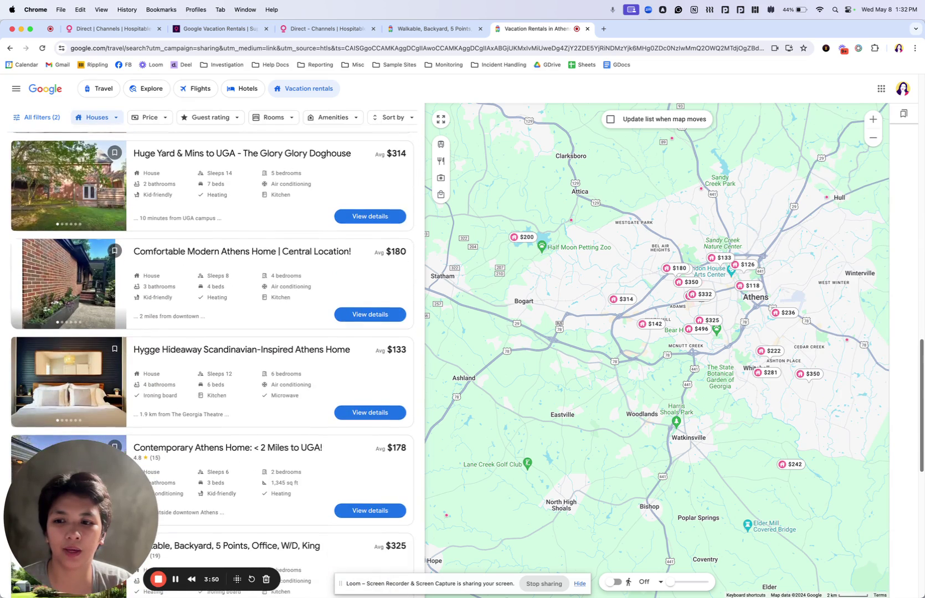
pyautogui.scroll(-6, 212, 360)
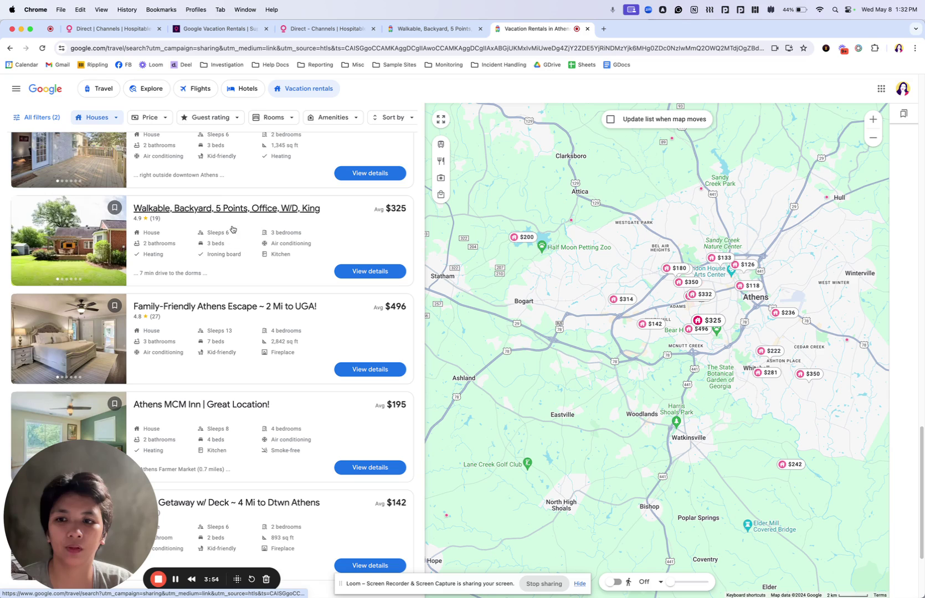
# - Open the Walkable, Backyard listing details and visit its Hospitable.com direct booking site
pyautogui.click(344, 227)
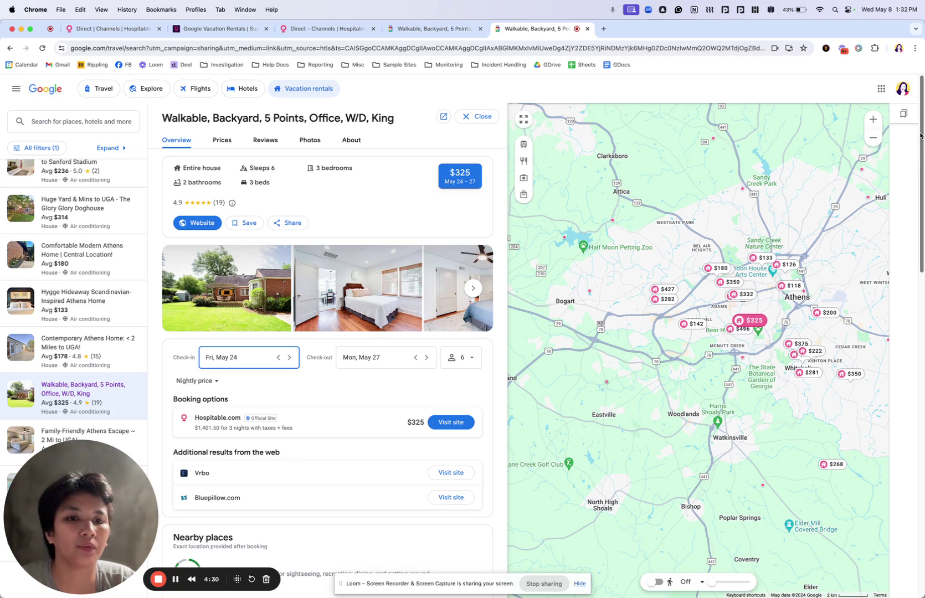
pyautogui.scroll(-2, 920, 134)
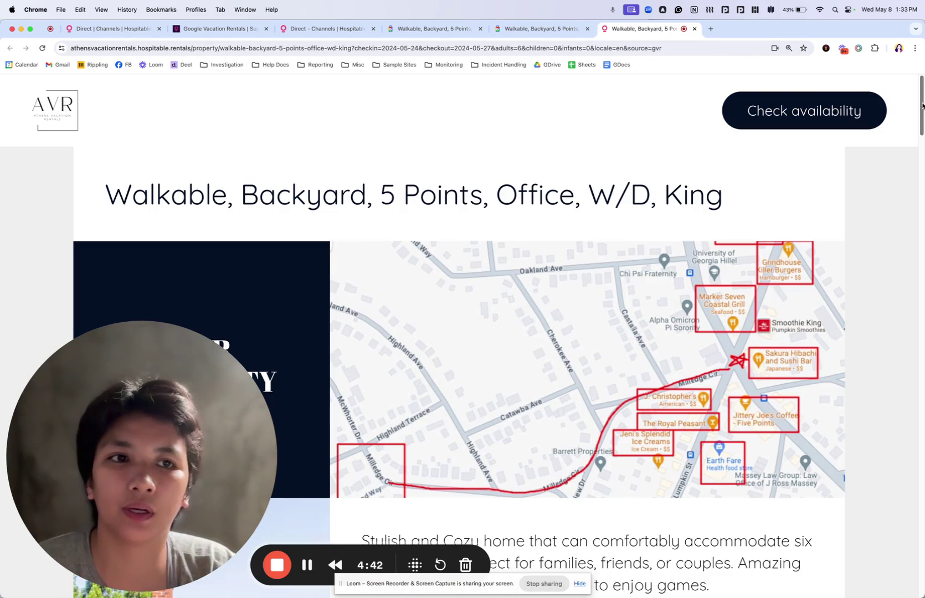
# - Check the $1,229.00 May 24–27 price for 6 guests, then return to the Google Travel listing
pyautogui.moveTo(921, 106); pyautogui.dragTo(922, 480)
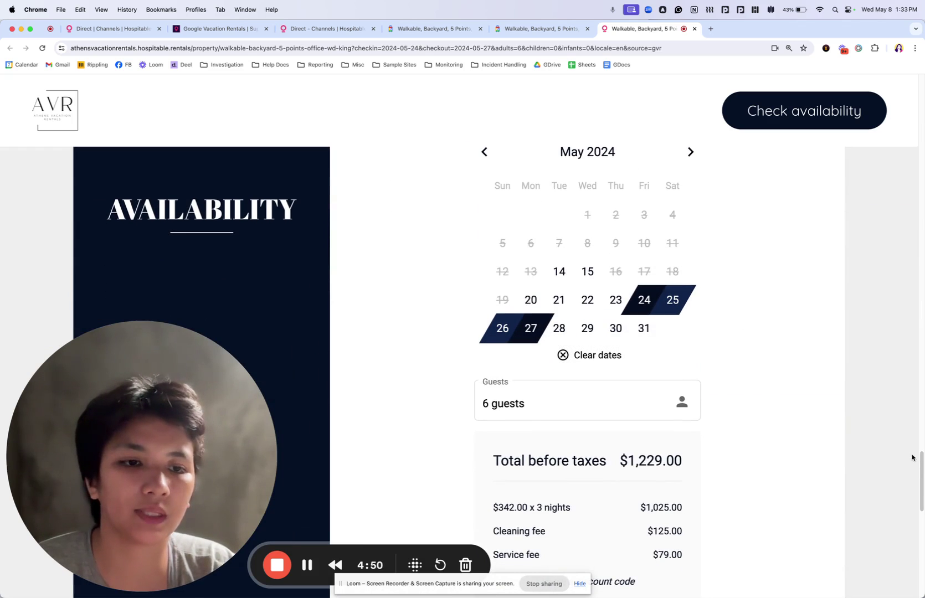
pyautogui.moveTo(921, 461); pyautogui.dragTo(921, 472)
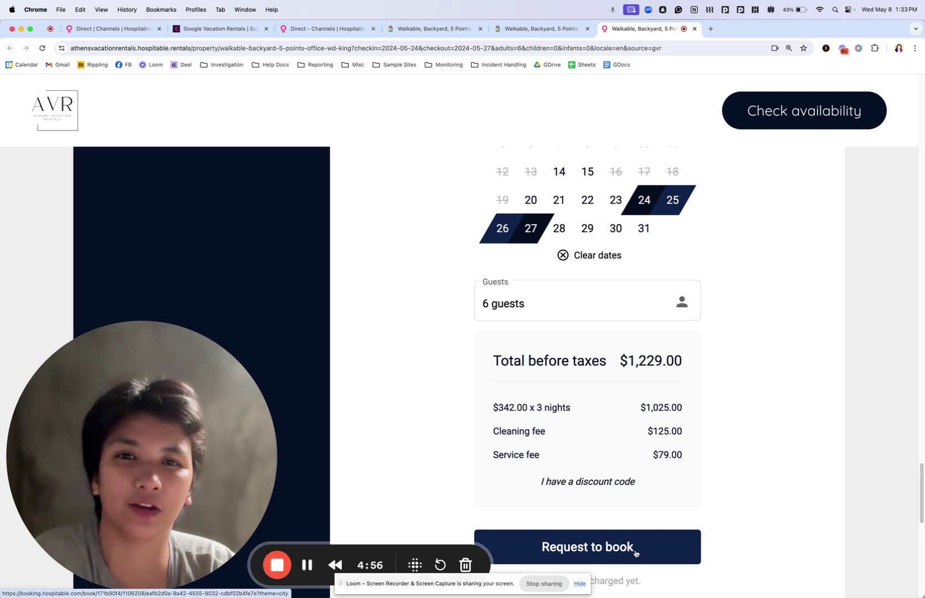
pyautogui.click(545, 29)
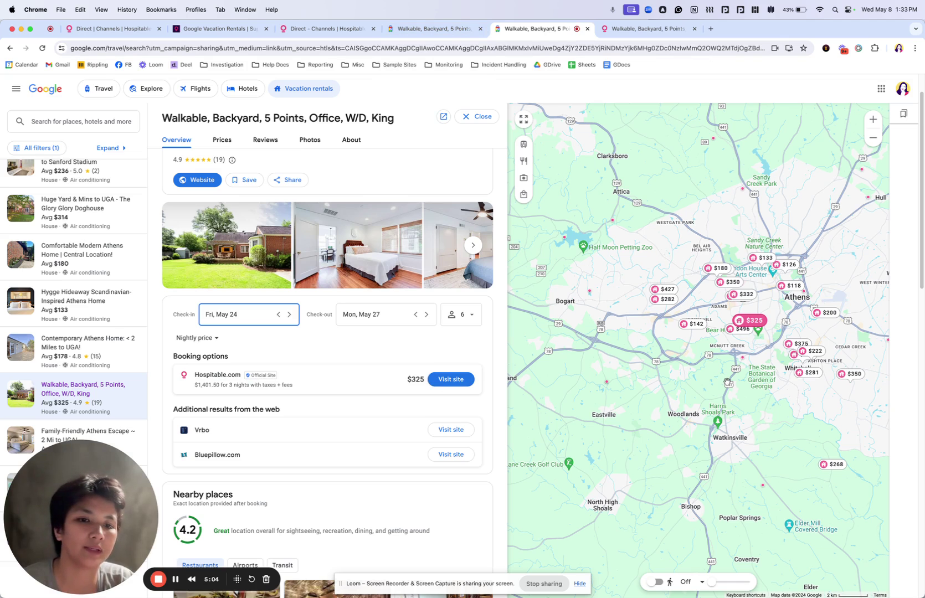
# - Zoom the map to the $325 pin and view the Great Wall of Happy Hollow and Bear Hollow Zoo markers
pyautogui.scroll(3, 727, 382)
pyautogui.scroll(2, 727, 382)
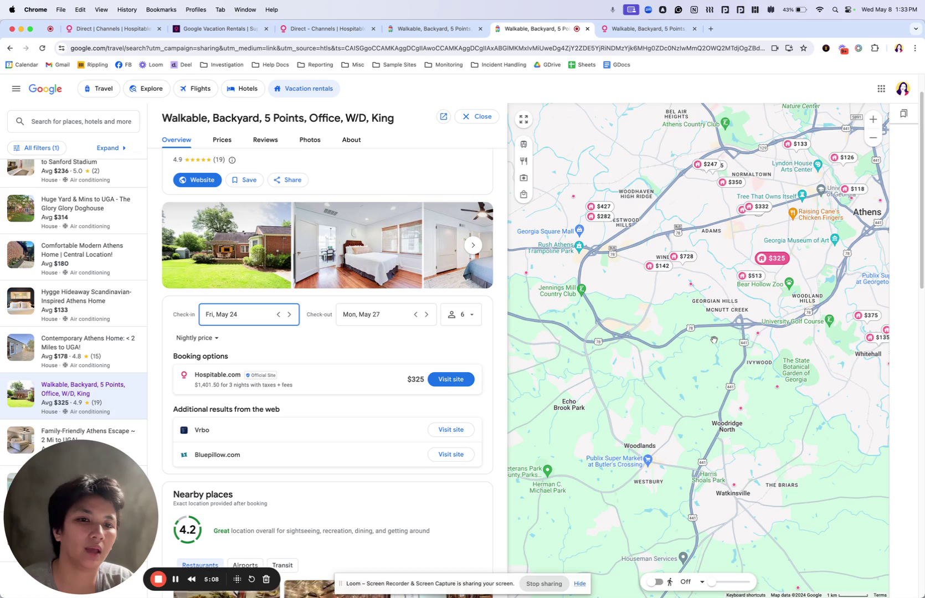
pyautogui.scroll(3, 714, 340)
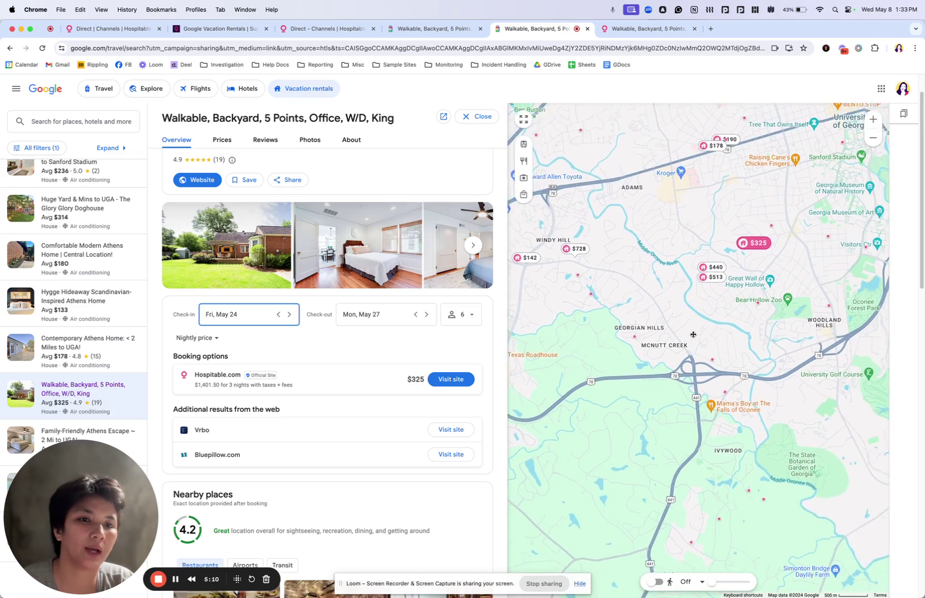
pyautogui.scroll(1, 693, 334)
pyautogui.scroll(1, 682, 350)
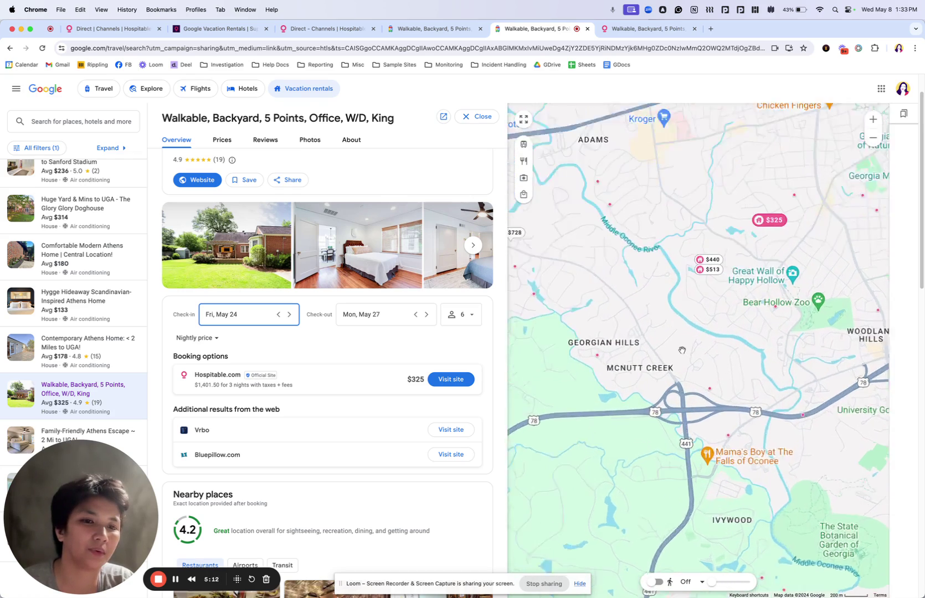
pyautogui.scroll(1, 686, 351)
pyautogui.hscroll(2, 692, 351)
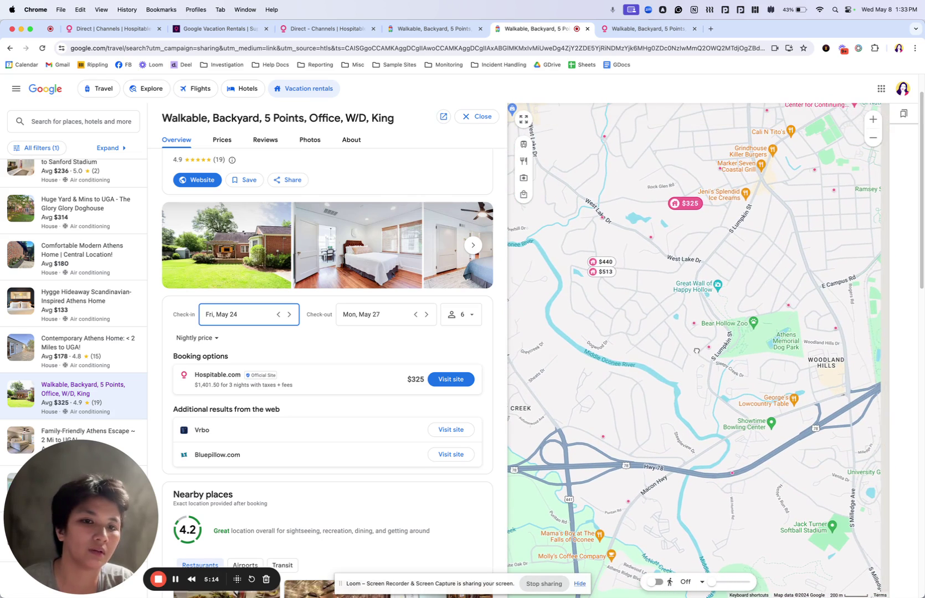
pyautogui.click(718, 286)
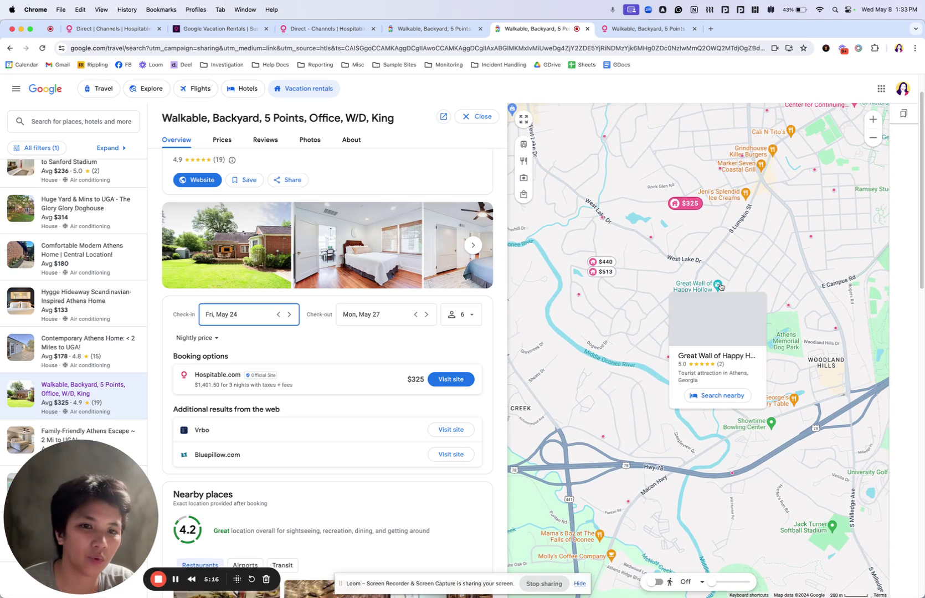
pyautogui.click(743, 228)
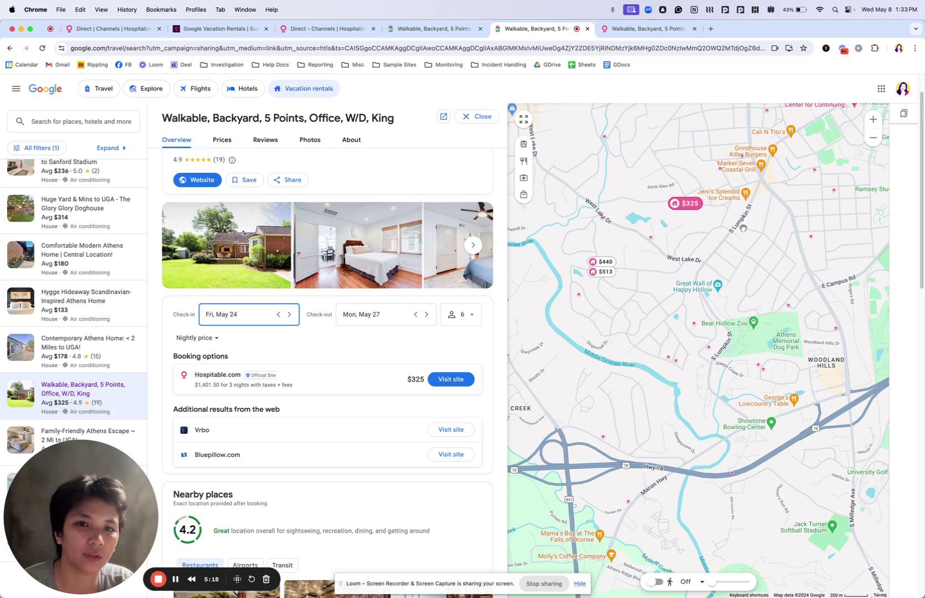
pyautogui.click(754, 324)
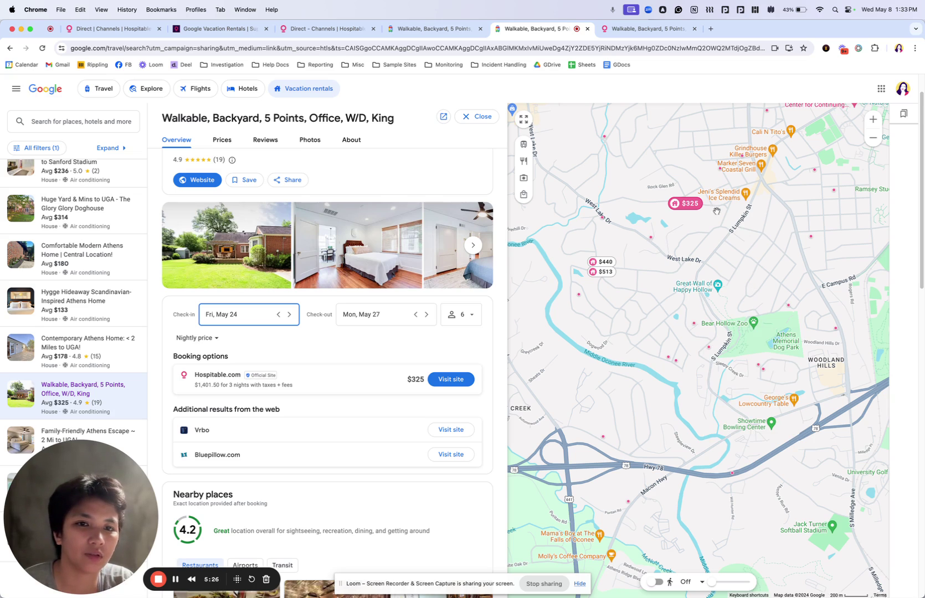
pyautogui.moveTo(685, 207)
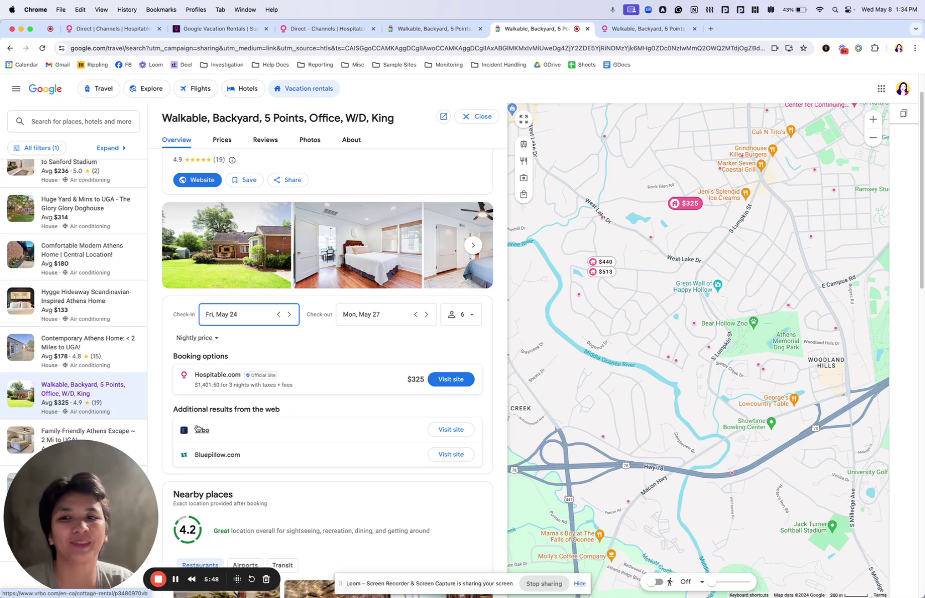
pyautogui.moveTo(134, 394)
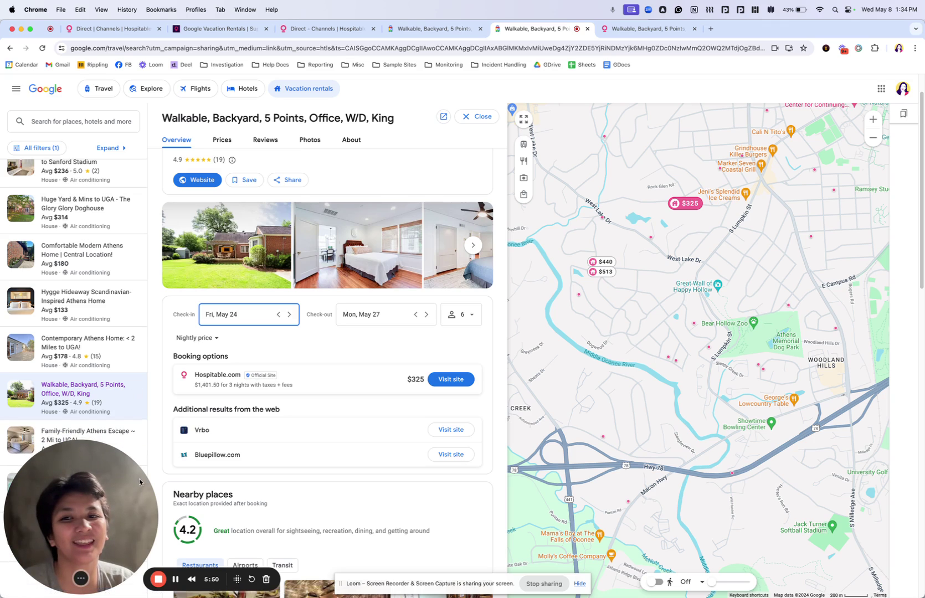